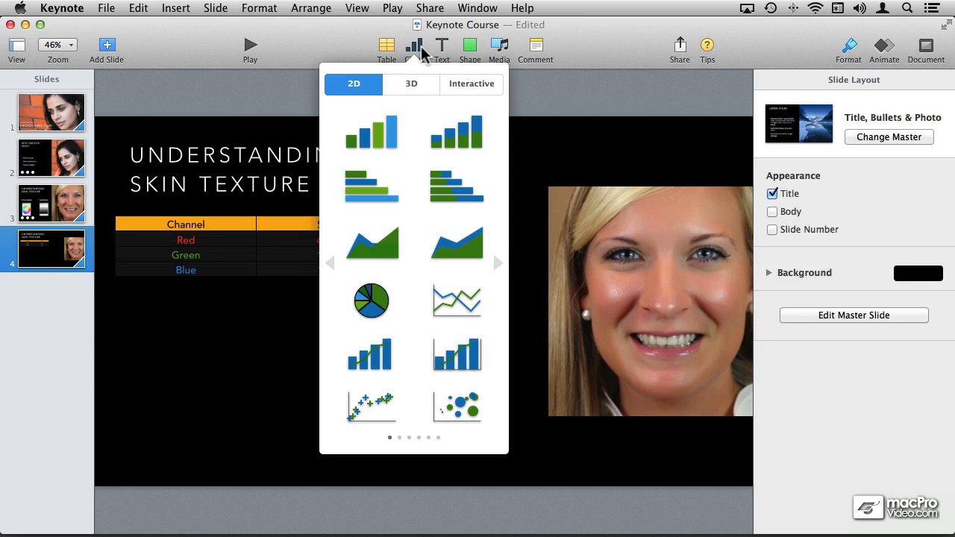
Step: Insert a 3D pie chart on the slide, using the last chart style set with blue, green and orange wedges
left_click(412, 86)
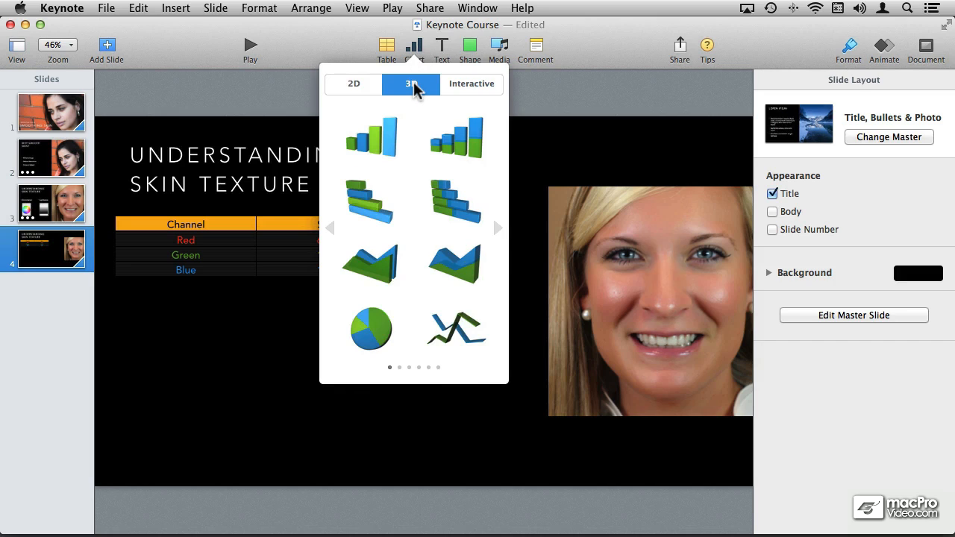
left_click(498, 232)
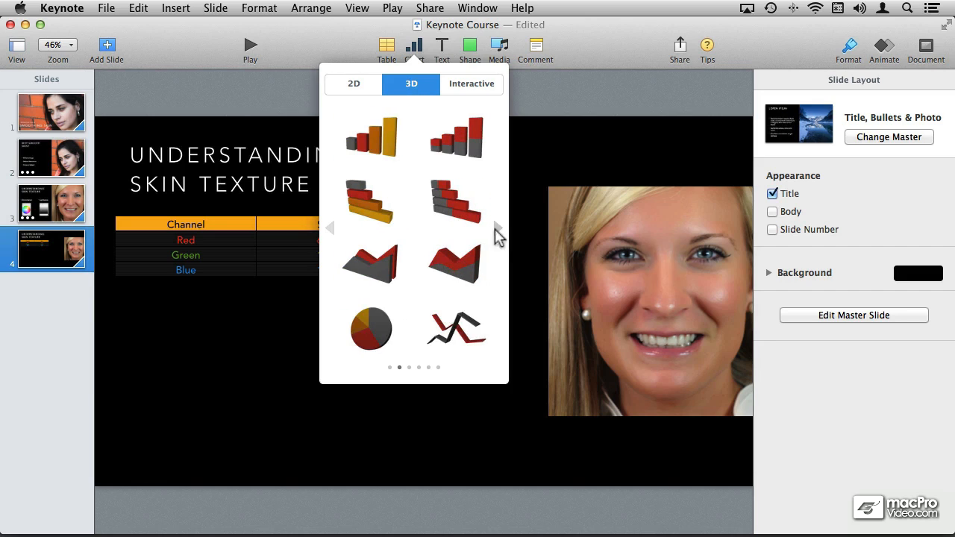
left_click(498, 233)
left_click(497, 233)
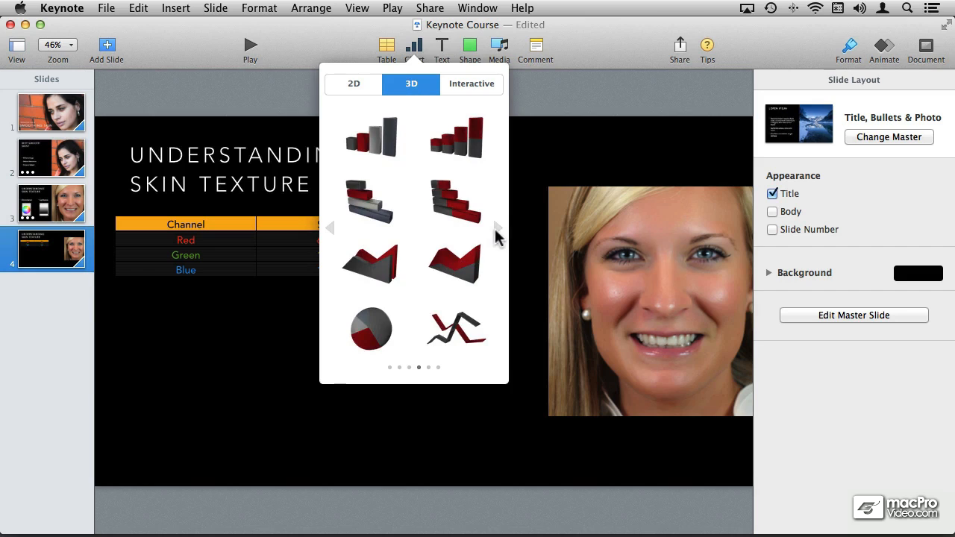
left_click(498, 233)
left_click(498, 233)
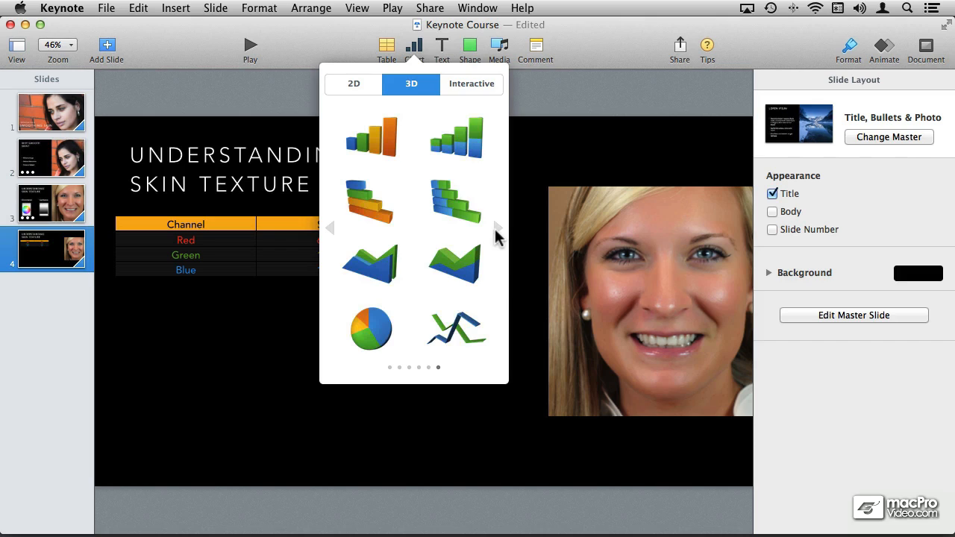
left_click(373, 324)
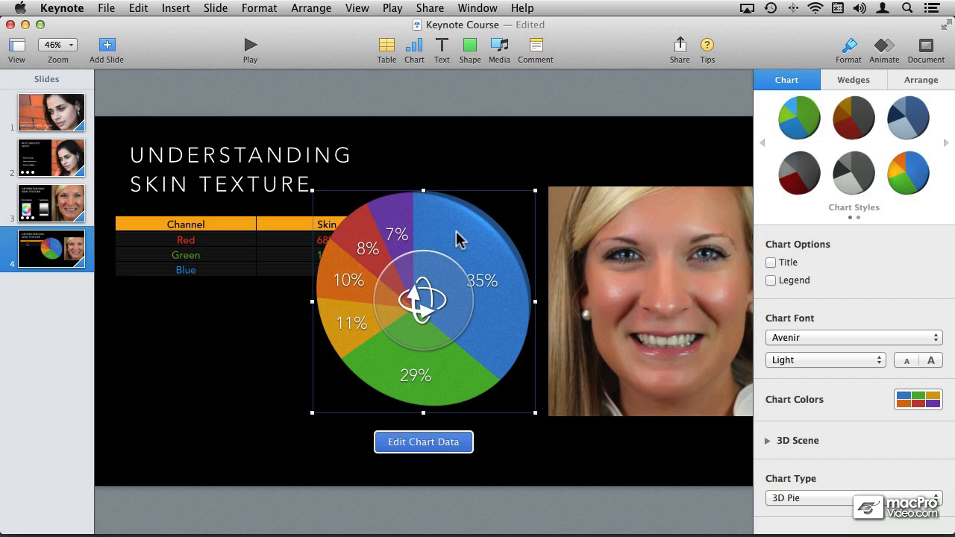
Step: Move the pie chart below the channel table and shrink it to fit the empty space there
left_click_drag(458, 239, 305, 298)
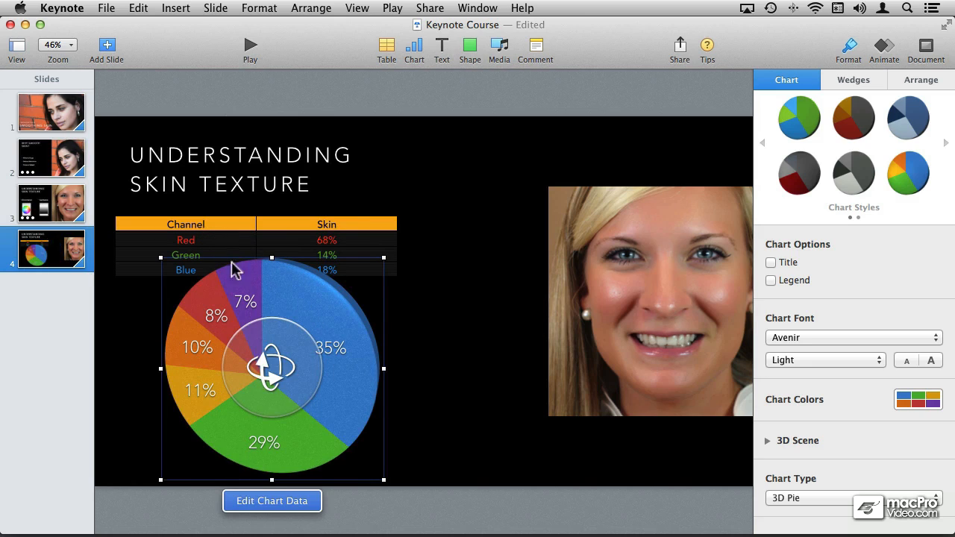
left_click_drag(160, 258, 211, 312)
left_click_drag(351, 359, 305, 340)
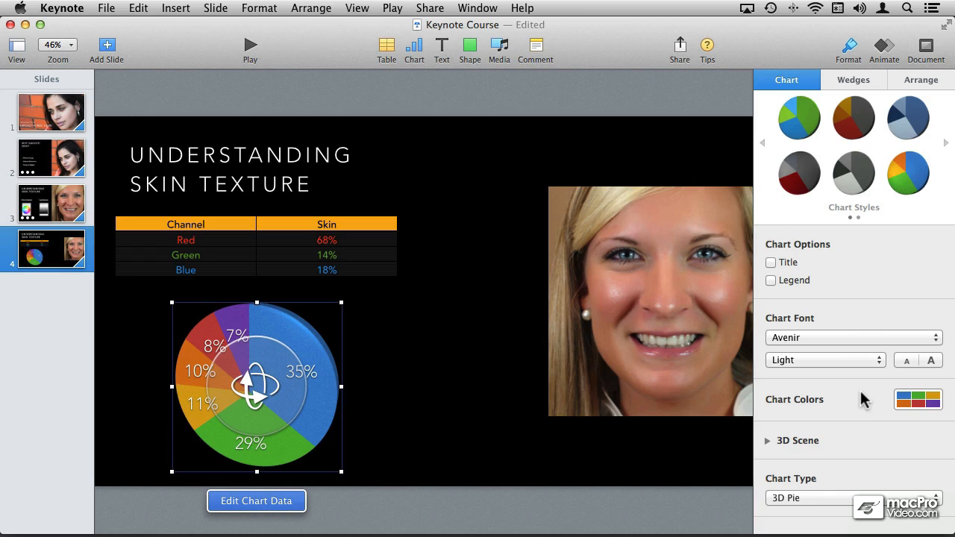
Step: Increase the pie chart's 3D depth to a bit over a third of the available range
left_click(767, 440)
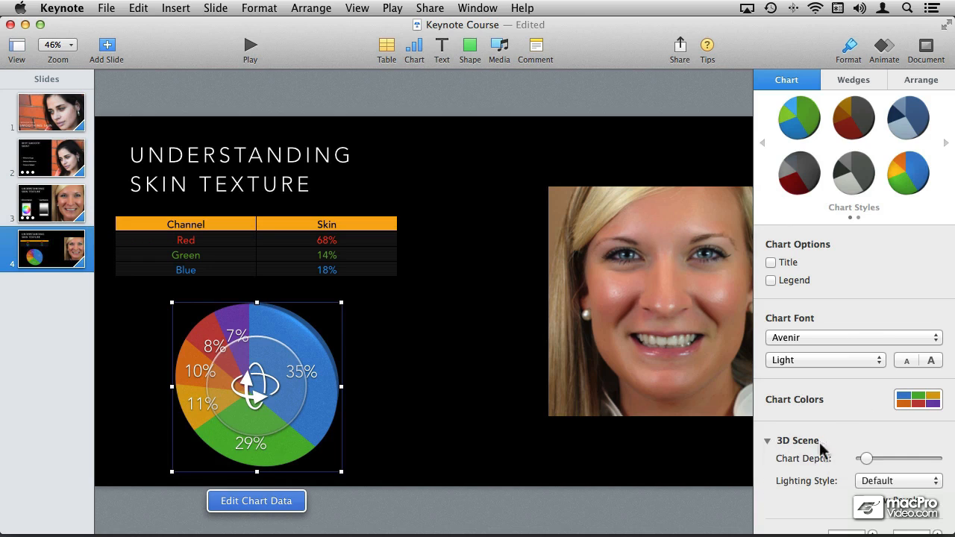
scroll(835, 443, "down", 3)
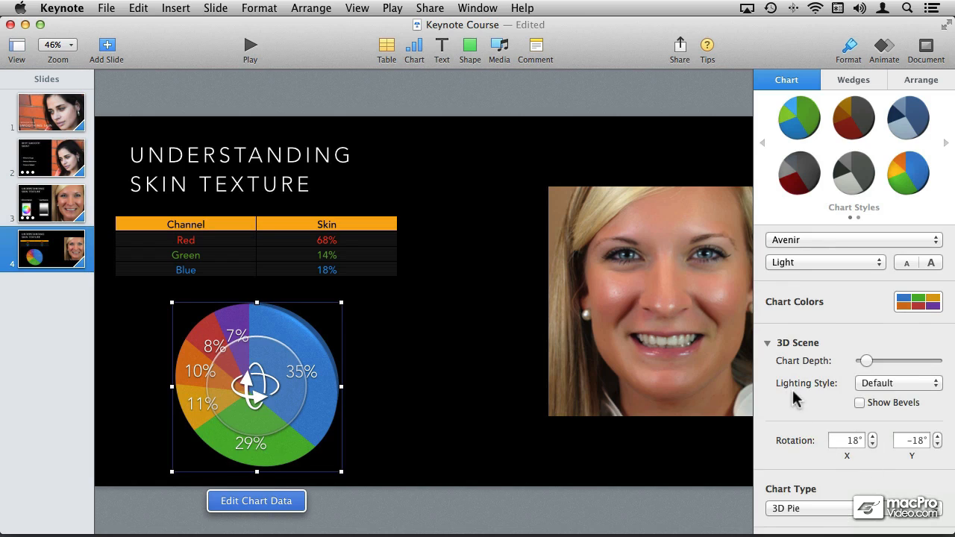
left_click_drag(866, 362, 888, 365)
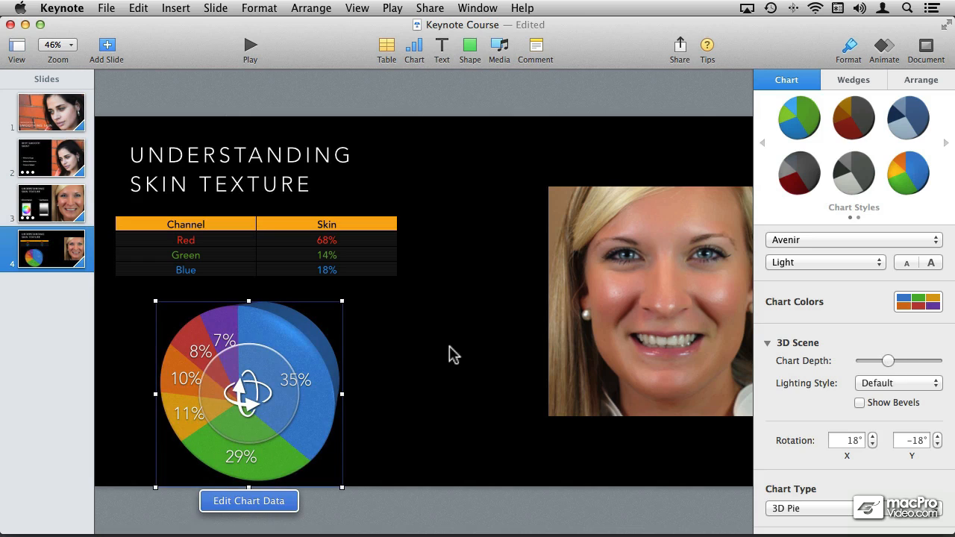
Step: Rotate the pie chart in 3D to about 26° on X and -15° on Y, keeping it selected
mouse_move(250, 404)
left_mouse_down()
mouse_move(235, 406)
mouse_move(246, 404)
left_mouse_up()
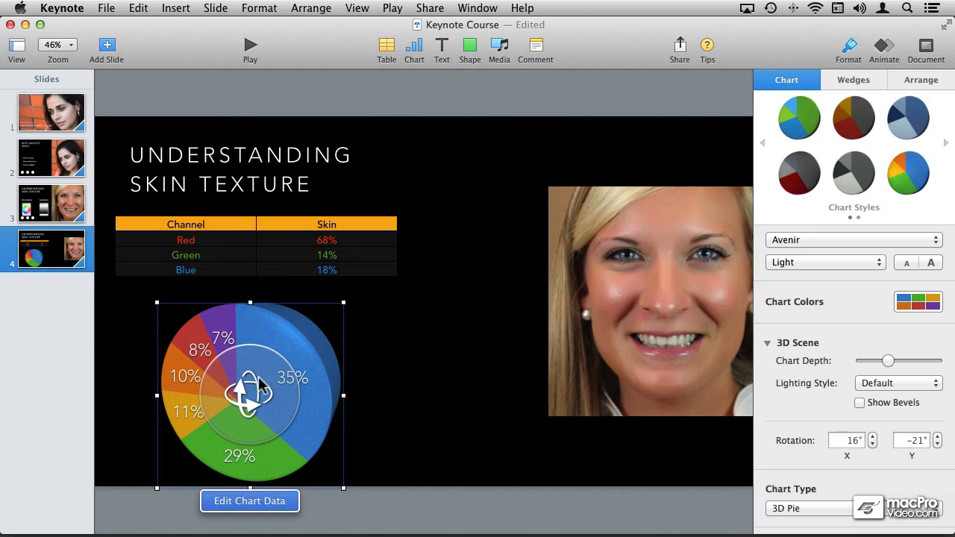
left_click_drag(251, 399, 259, 417)
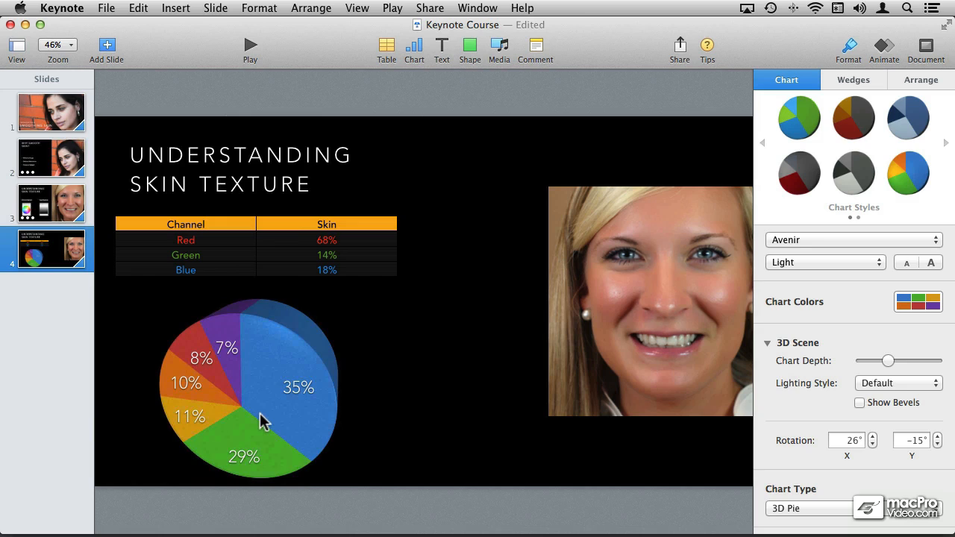
left_click(262, 422)
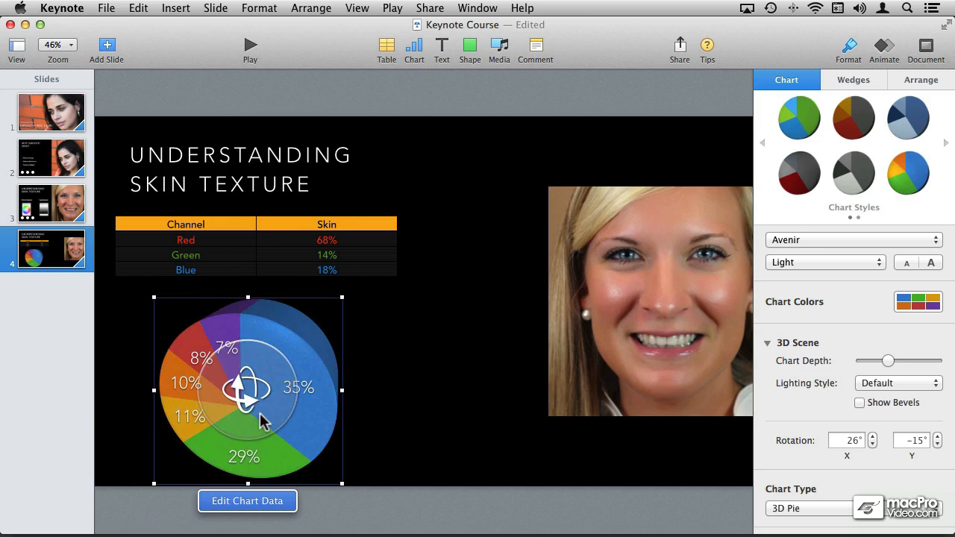
Step: Try the Glossy, Medium Center, Medium Left and Medium Right lighting styles on the pie chart
left_click(899, 389)
left_click(920, 396)
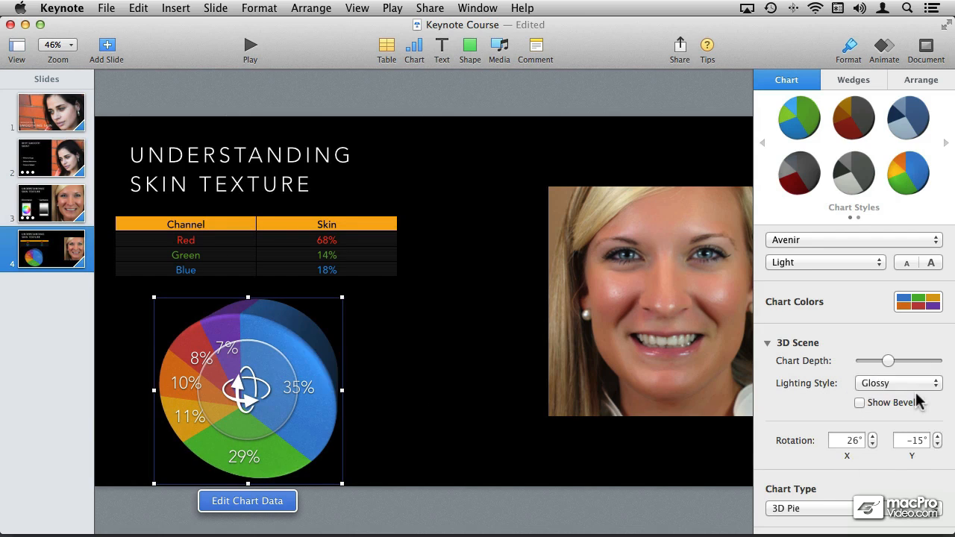
left_click(919, 391)
key("Escape")
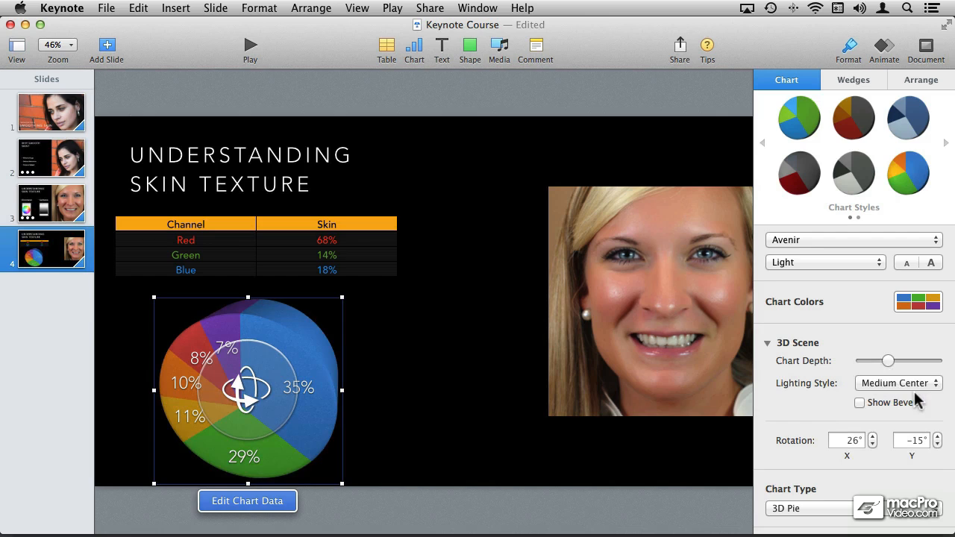
left_click(920, 390)
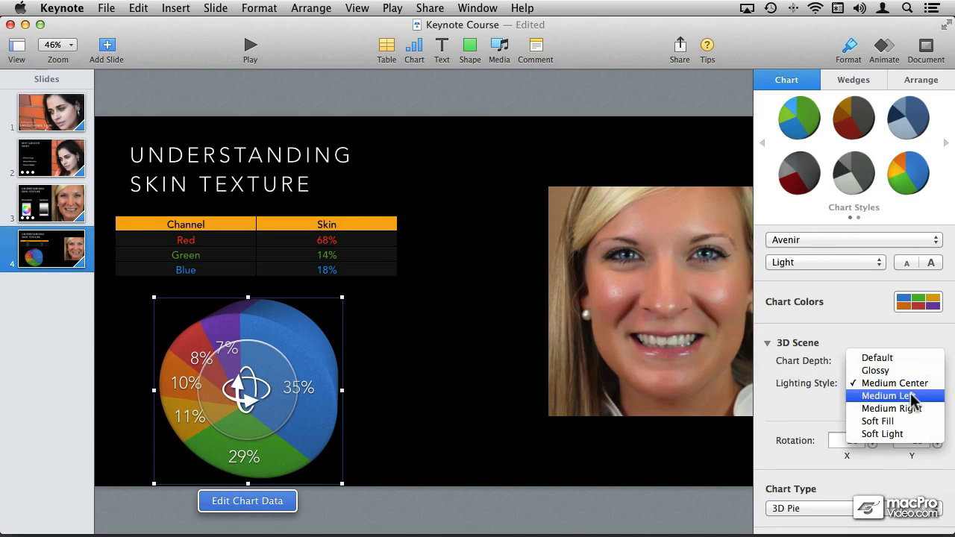
left_click(911, 397)
left_click(911, 397)
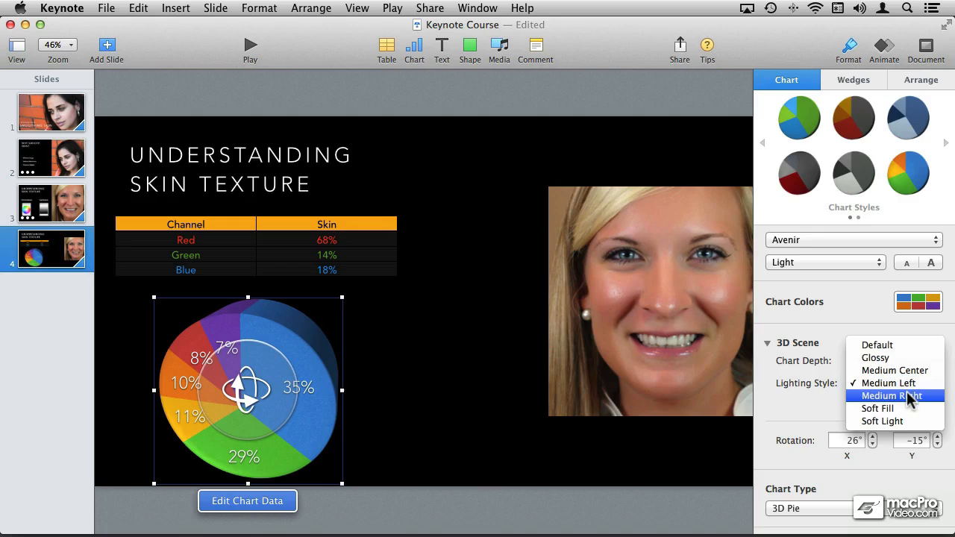
left_click(910, 397)
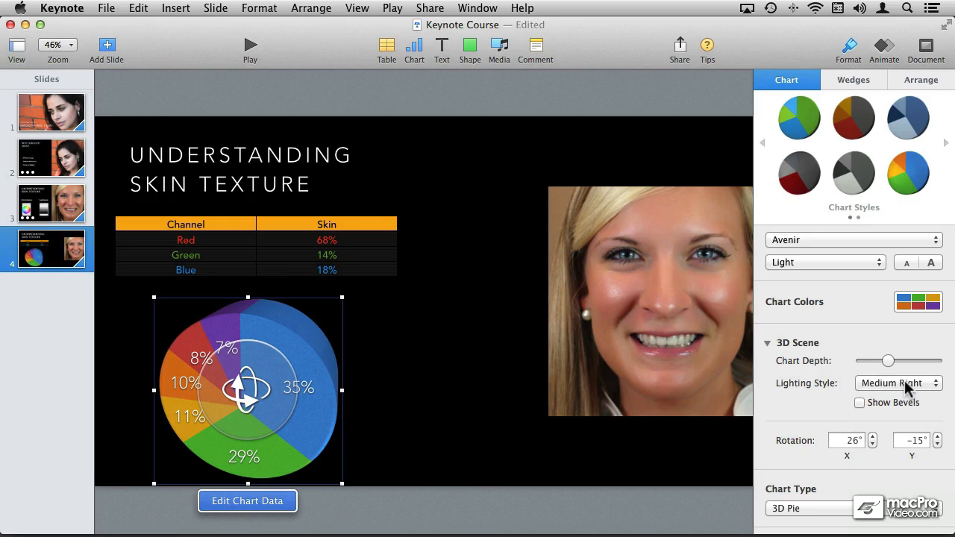
Step: Set the pie chart's lighting style to Soft Fill and show bevels on its wedges
left_click(908, 388)
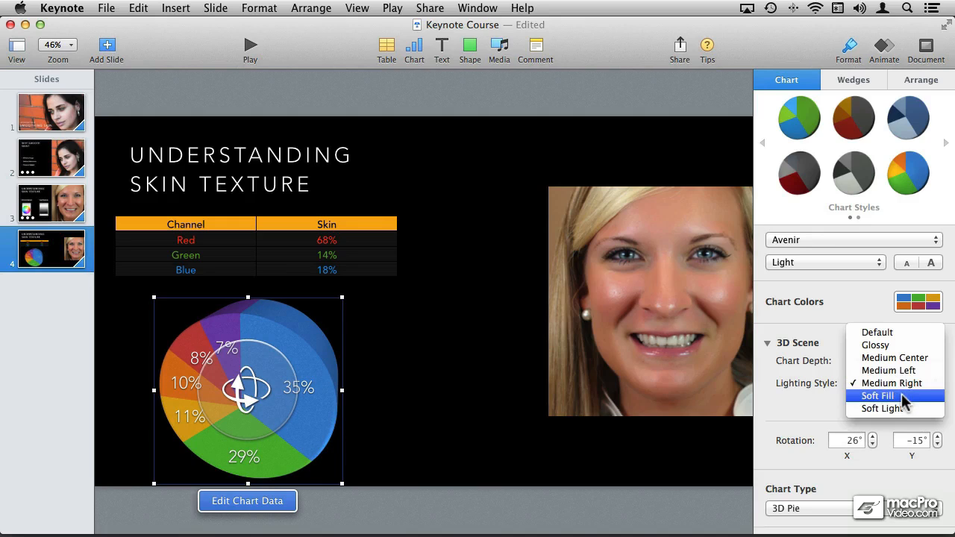
left_click(905, 397)
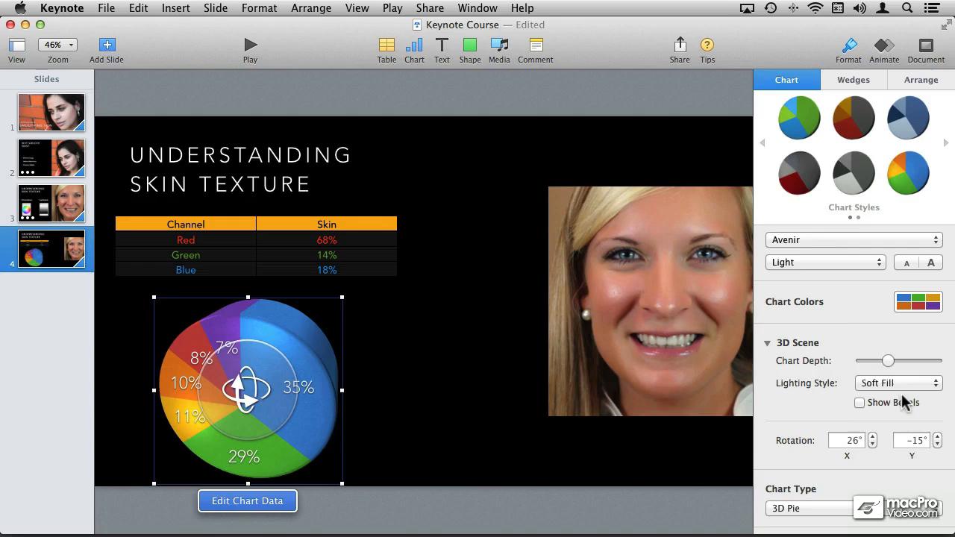
left_click(861, 403)
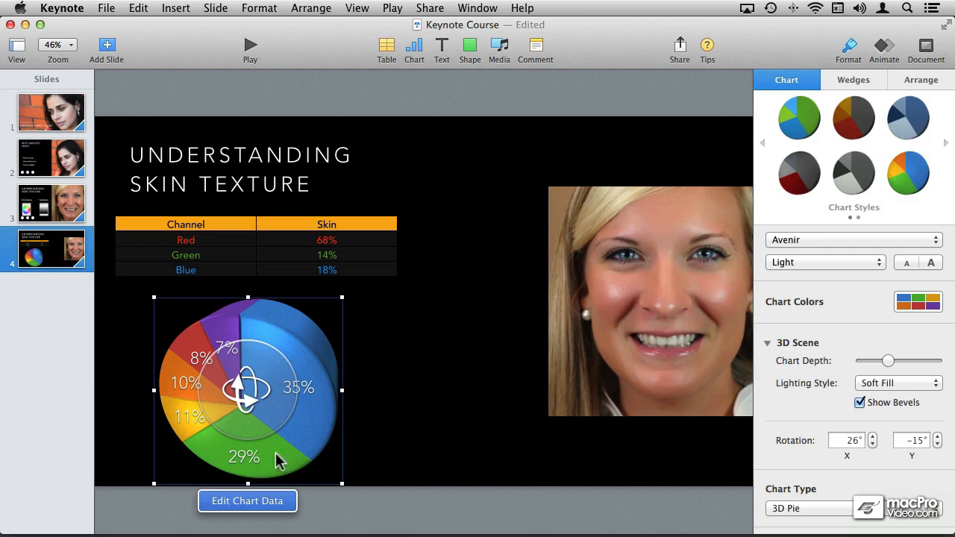
Step: Open the pie chart's data for editing, and reposition and widen the data window to fit every month column
left_click(239, 510)
left_click_drag(645, 336, 497, 215)
left_click_drag(787, 414, 938, 454)
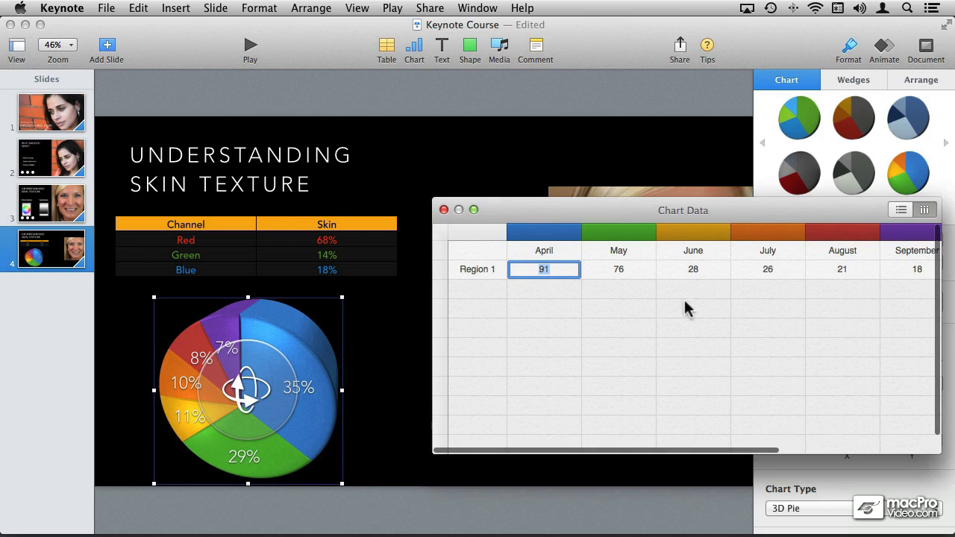
left_click_drag(744, 210, 646, 213)
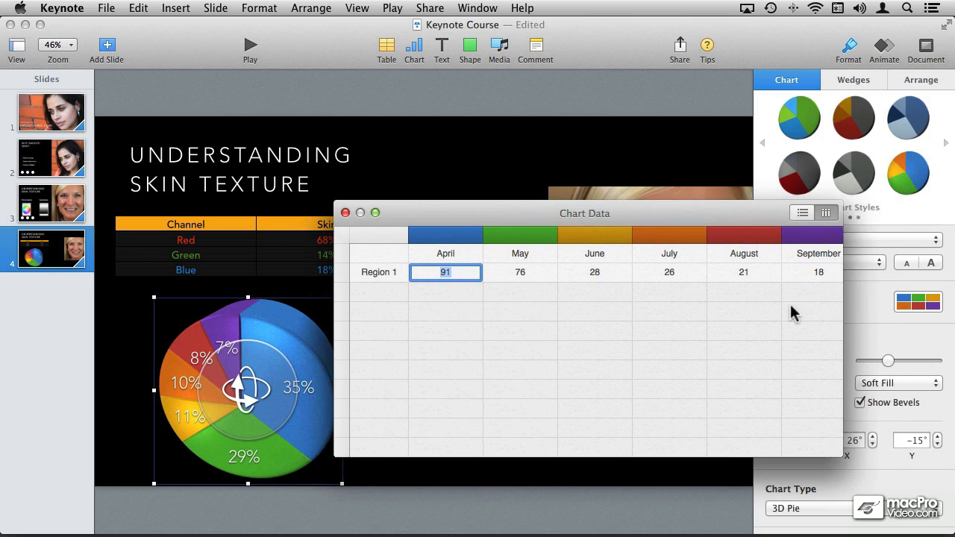
left_click_drag(844, 304, 927, 299)
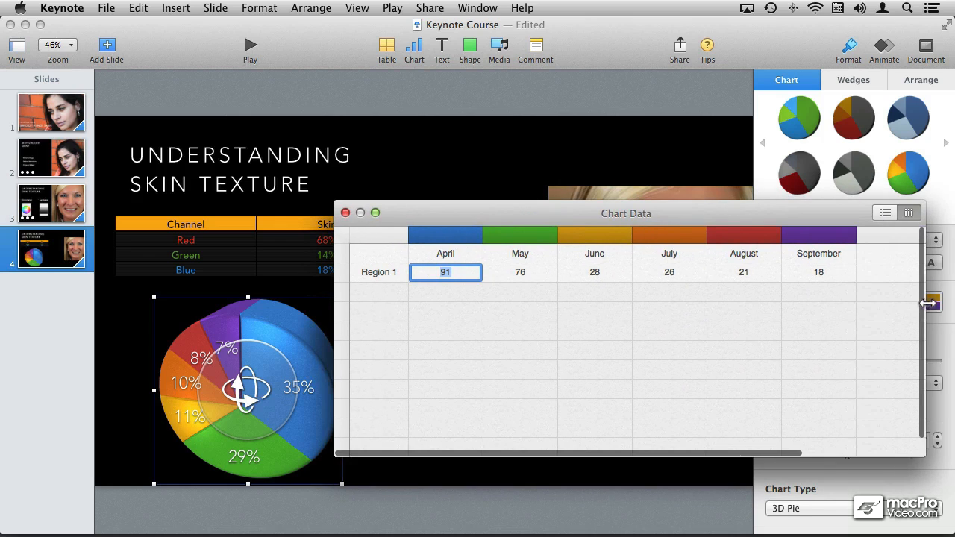
Step: Delete the July, August and September columns from the chart data
left_click(811, 237)
left_click_drag(811, 238, 682, 243)
right_click(687, 243)
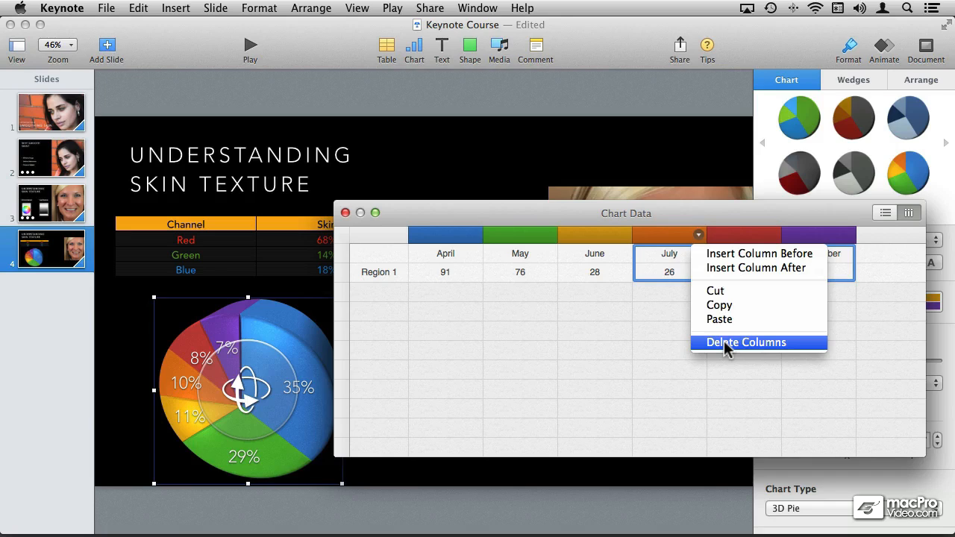
left_click(793, 342)
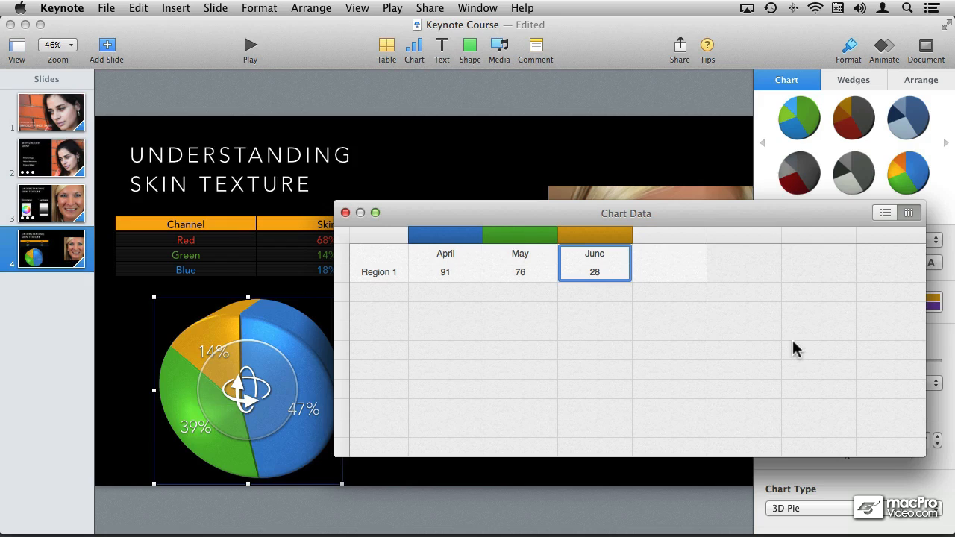
Step: Rename the data row Percentage and the columns Red, Green and Blue, enter 0.68, 0.14 and 0.18, and close the chart data
mouse_move(550, 233)
double_click(386, 270)
left_click_drag(400, 271, 343, 272)
type("Percenta")
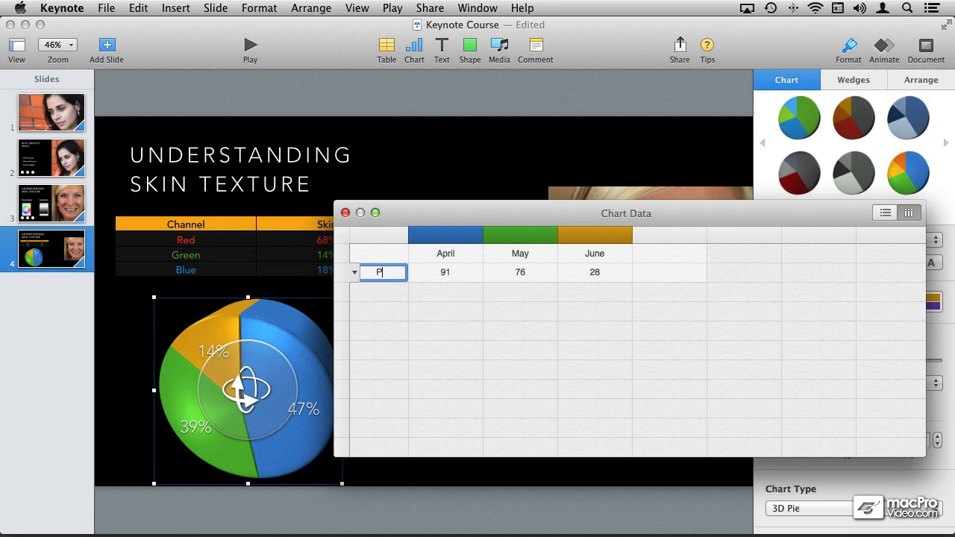
type("ge")
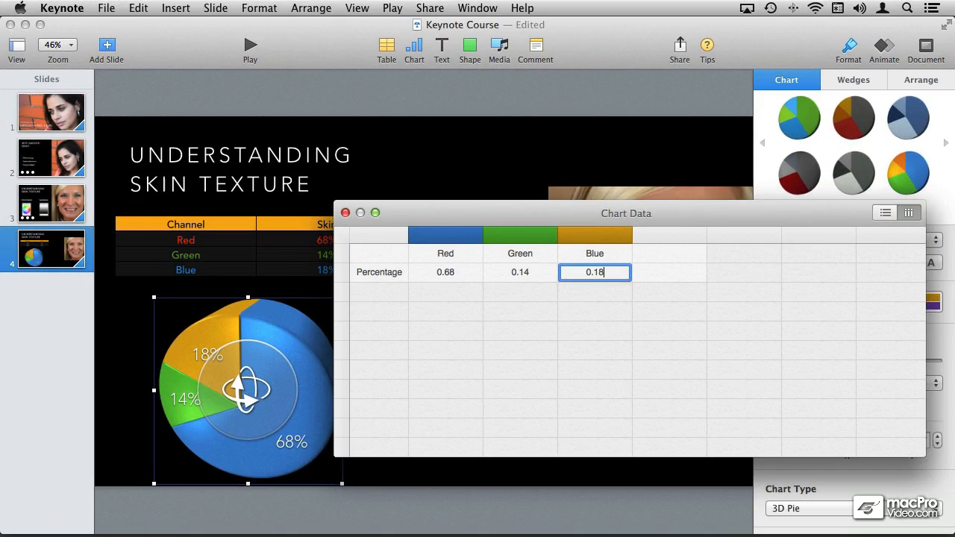
left_click(345, 213)
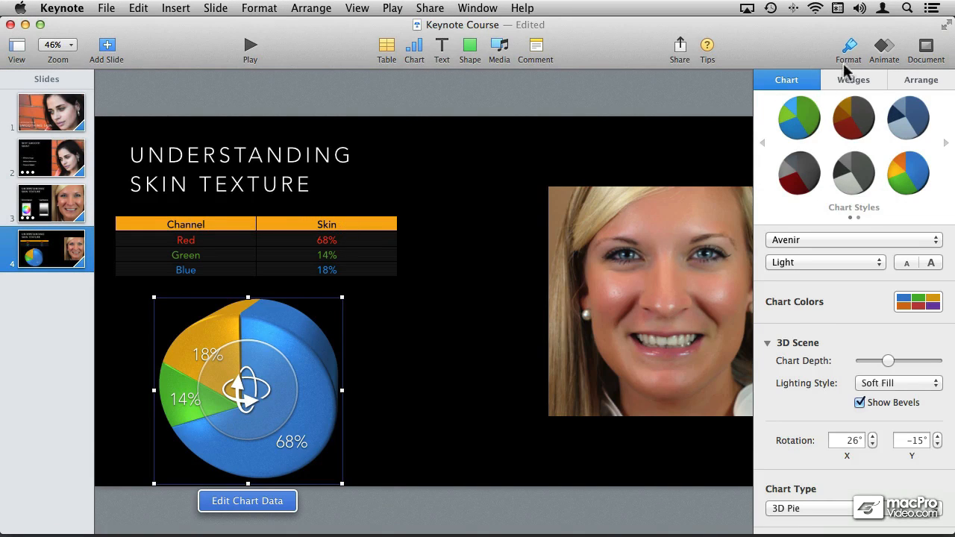
Step: Fill the 68% wedge of the pie chart with the solid red chart color
left_click(857, 79)
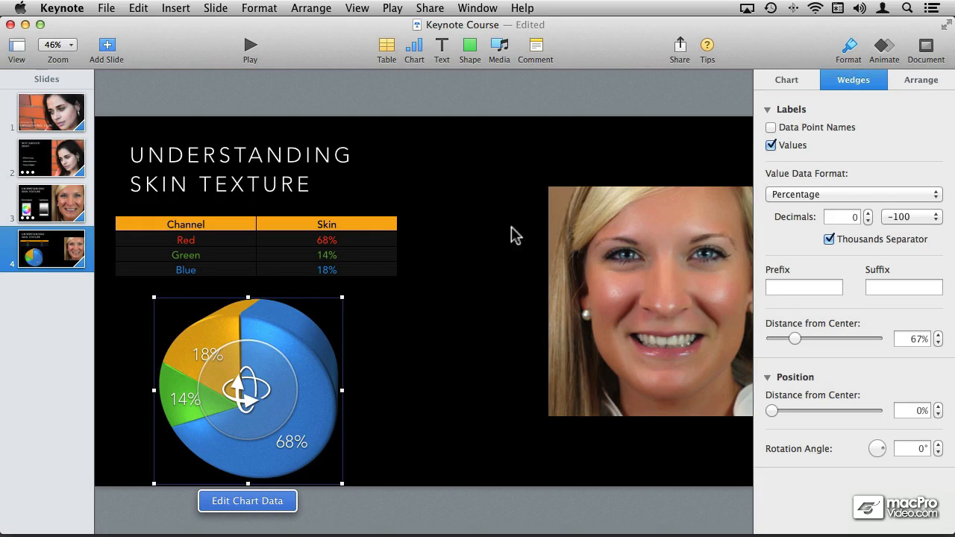
left_click(302, 350)
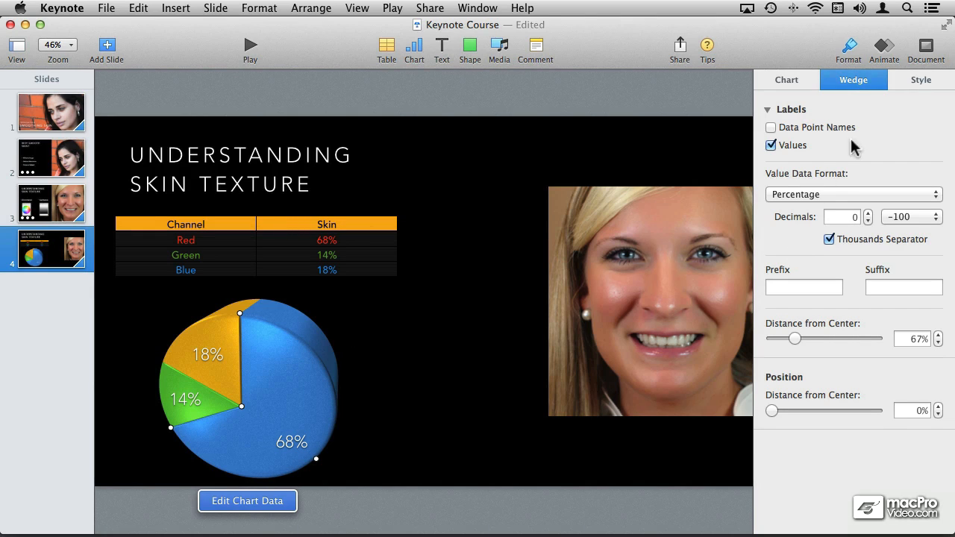
left_click(918, 84)
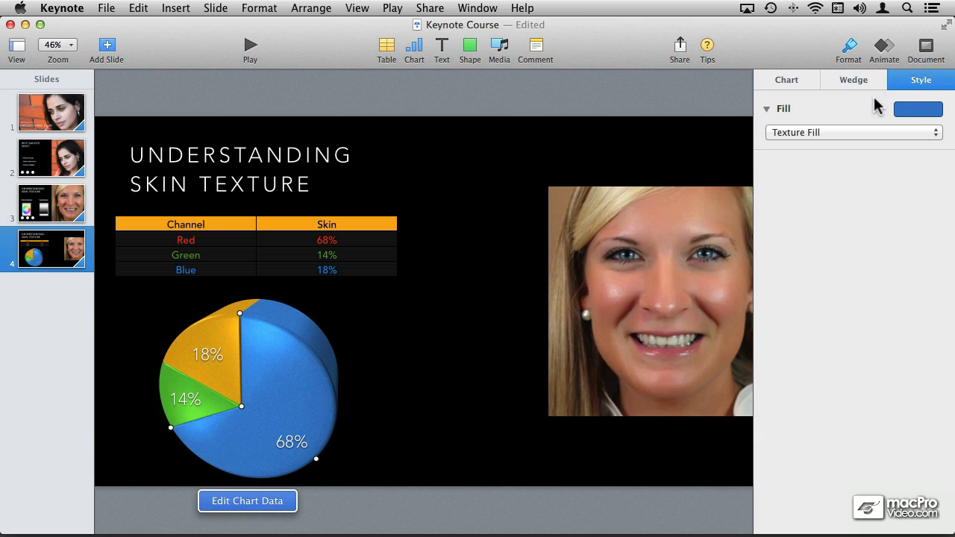
left_click(933, 111)
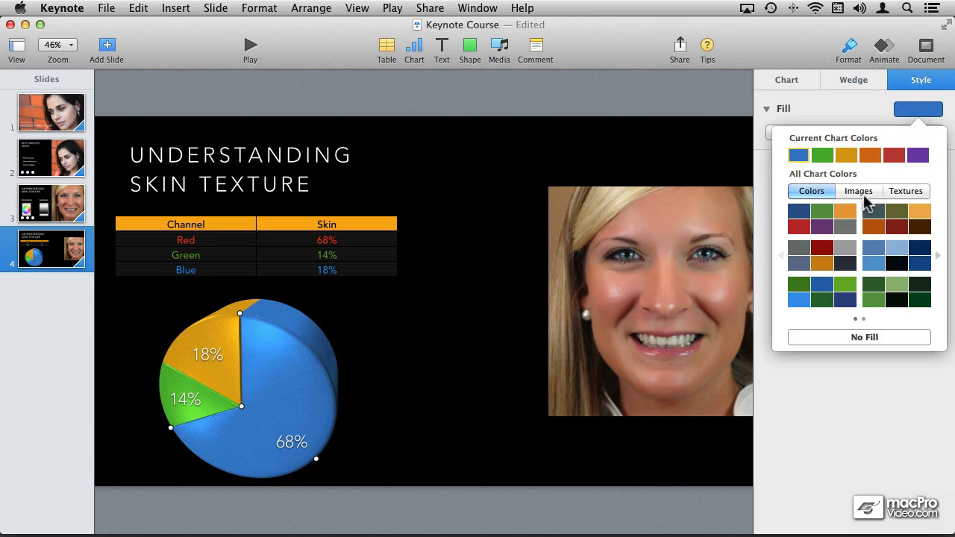
left_click(805, 232)
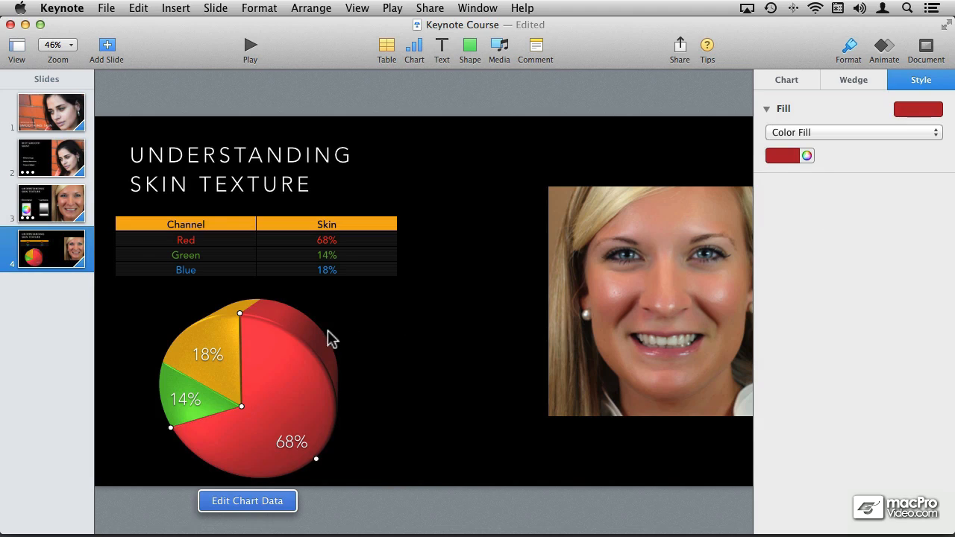
Step: Fill the 18% wedge with solid bright blue and move the pie chart slightly up
left_click(227, 343)
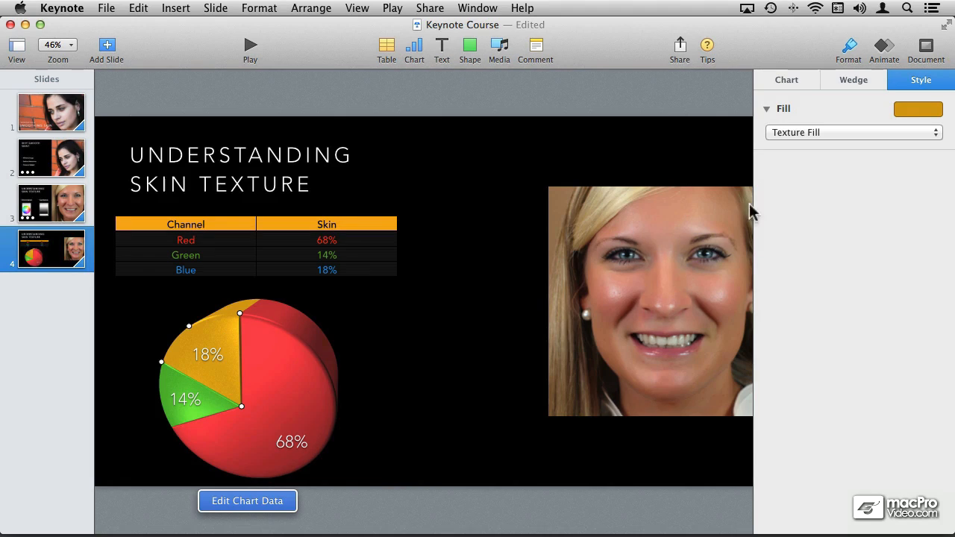
left_click(935, 110)
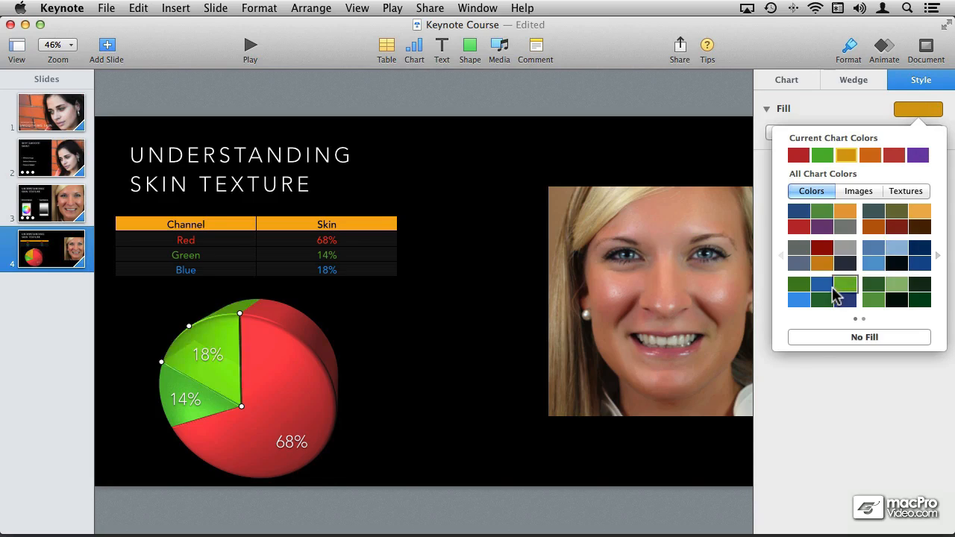
left_click(823, 287)
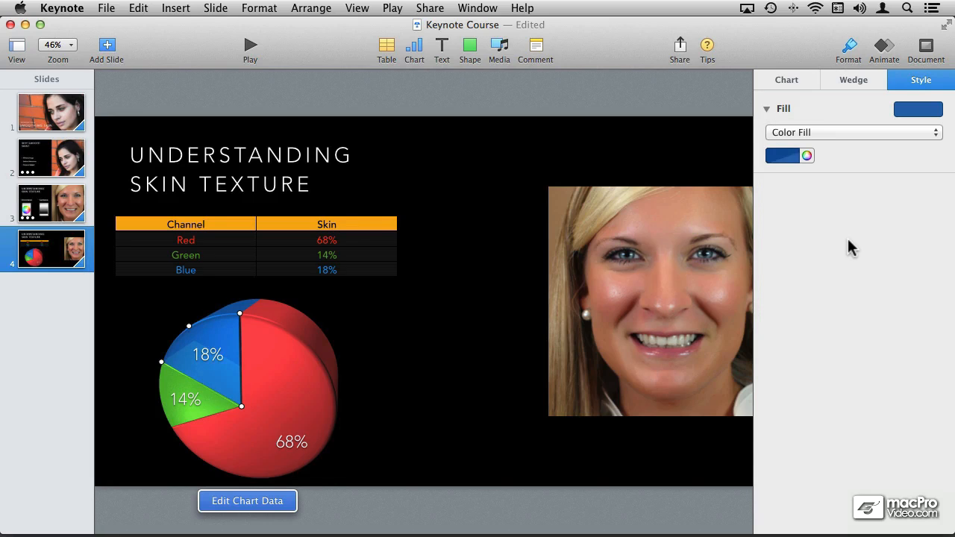
left_click(793, 156)
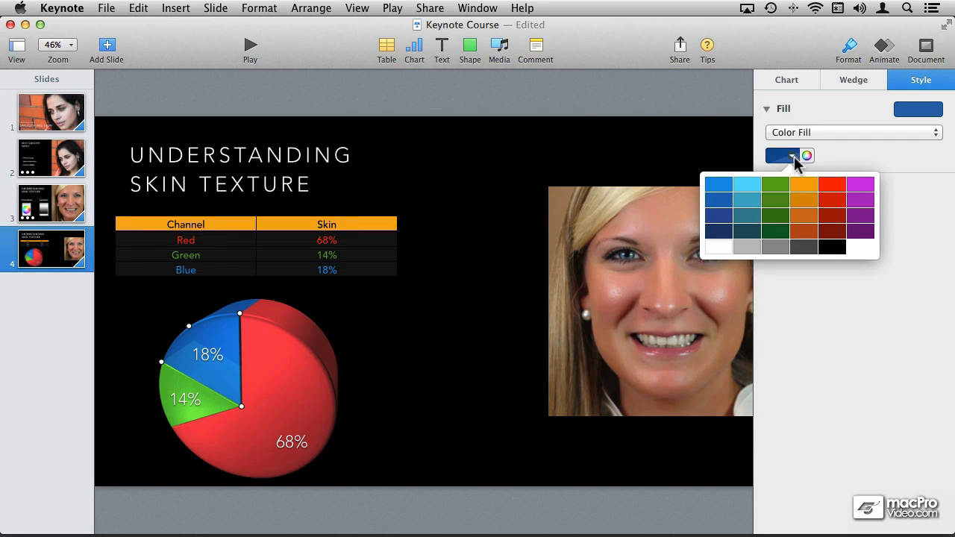
left_click(724, 188)
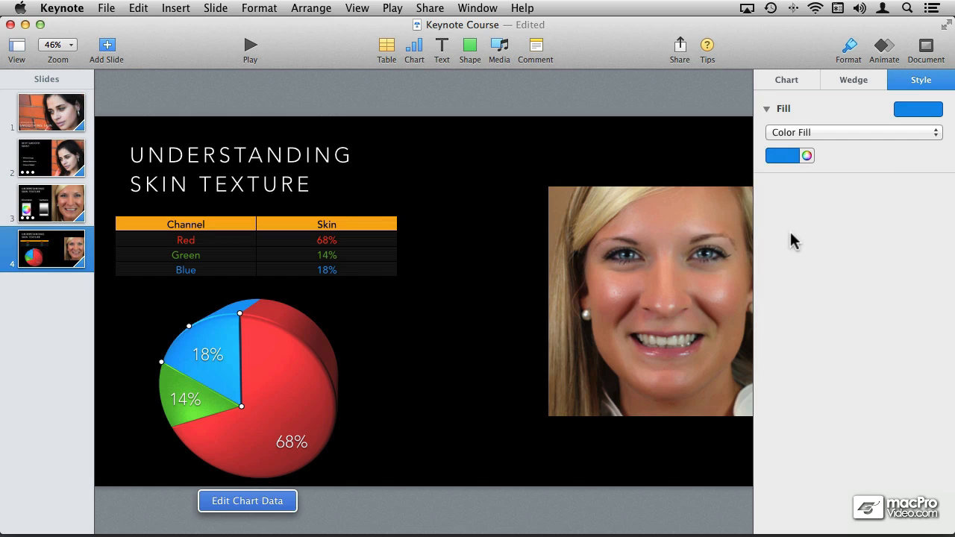
left_click_drag(275, 360, 273, 352)
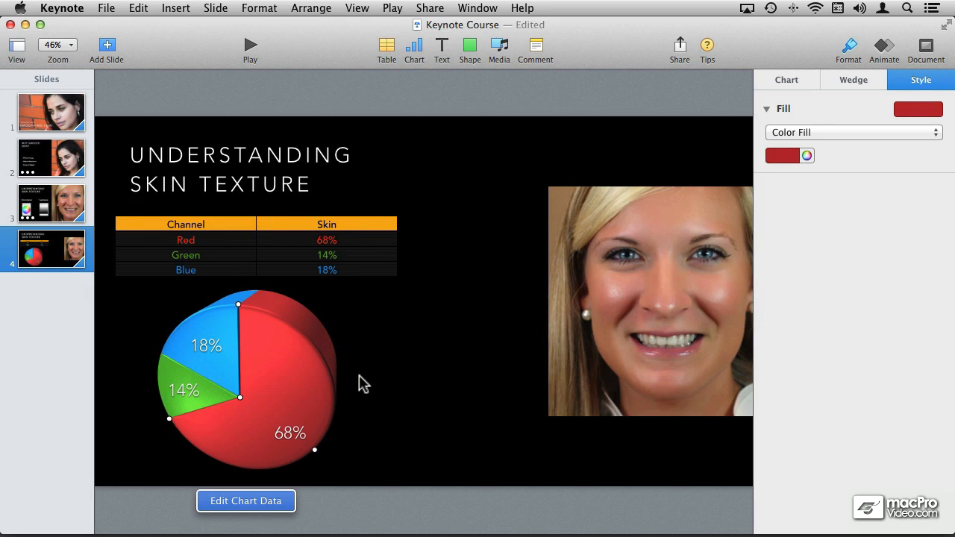